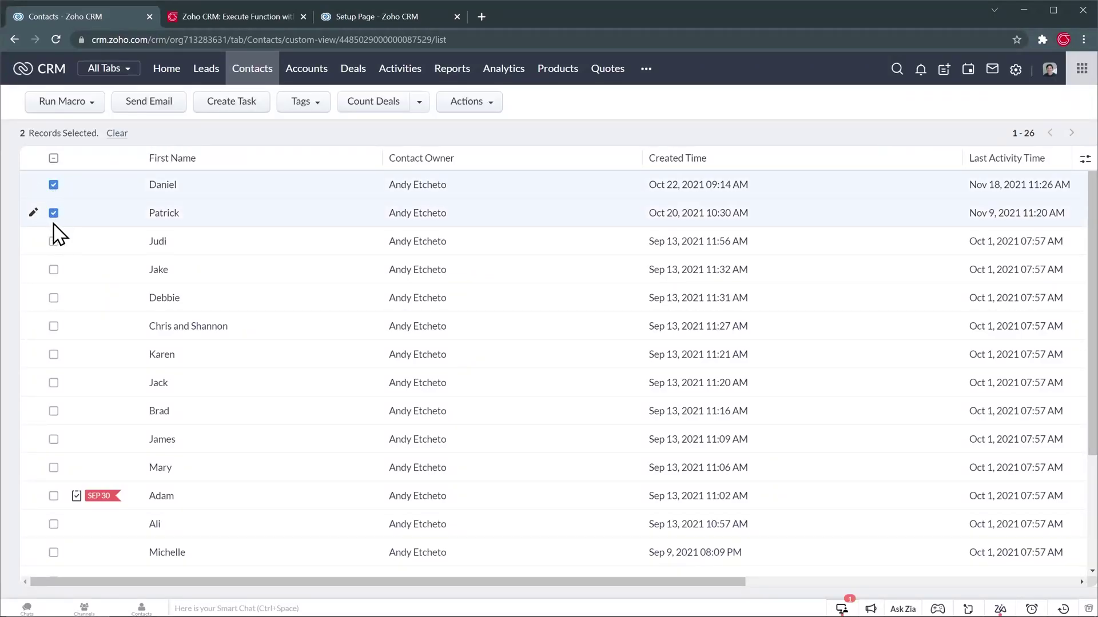
Add a third contact to the selection and run Count Deals on all three contacts.
click(53, 240)
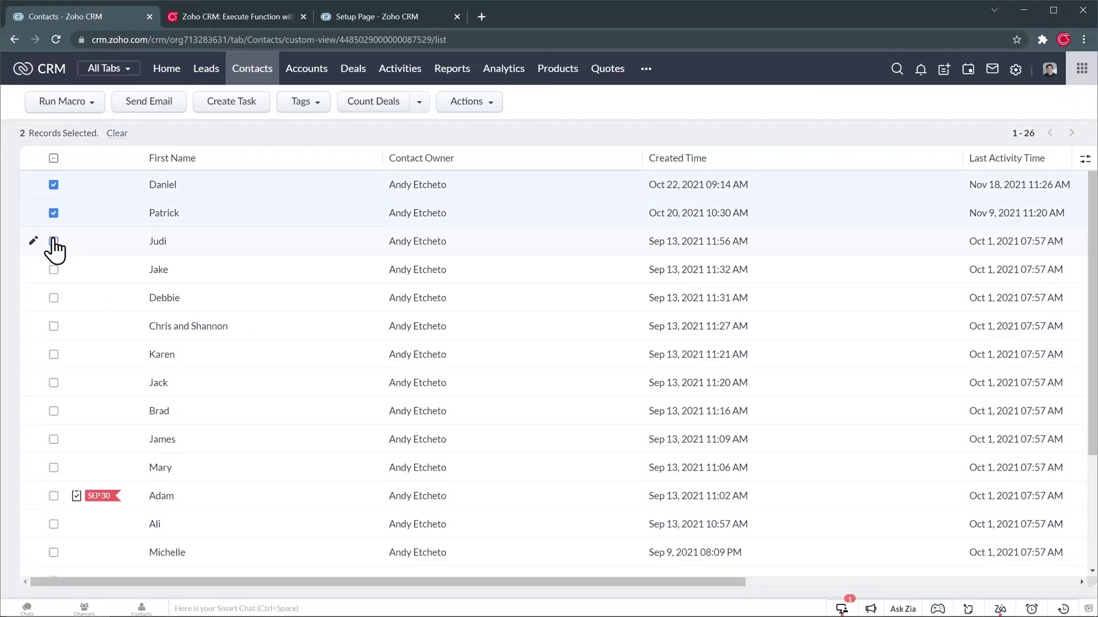
click(365, 116)
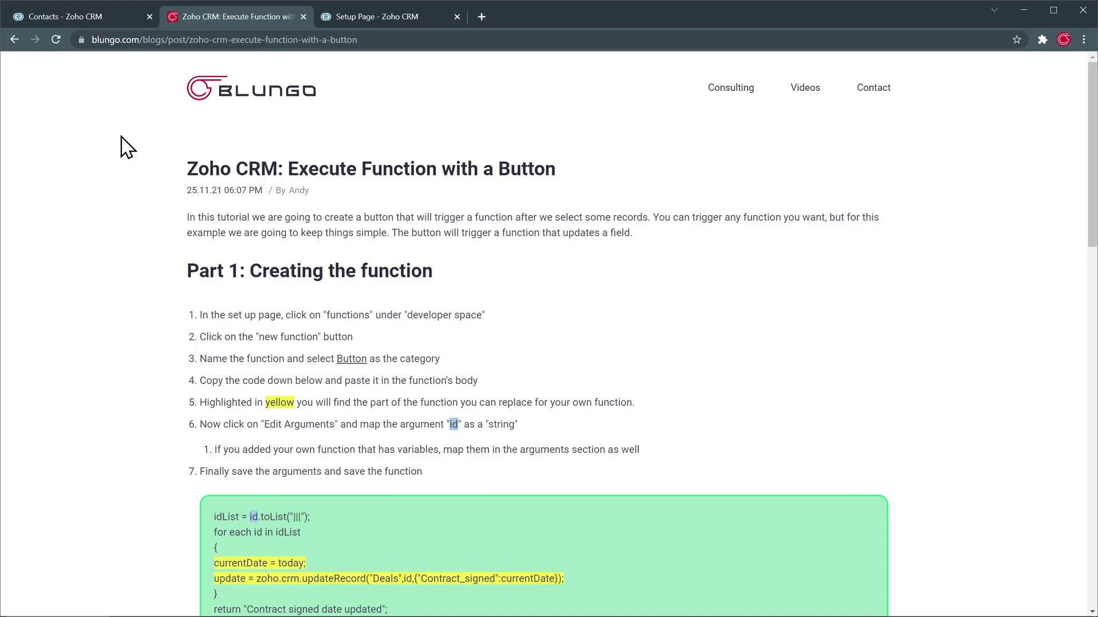
Scroll the blog tutorial down to the Part 1 function code and the Part 2 steps.
scroll(127, 147, down, 3)
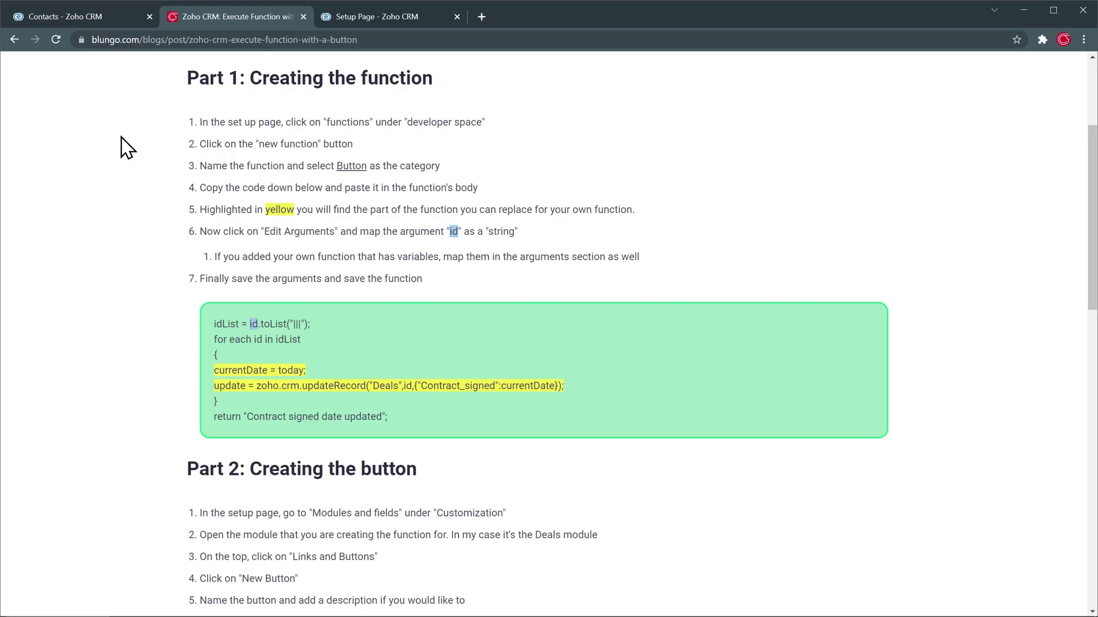
Start a new function contract_signed_date with display name 'Contract signed date' and category Button.
click(384, 22)
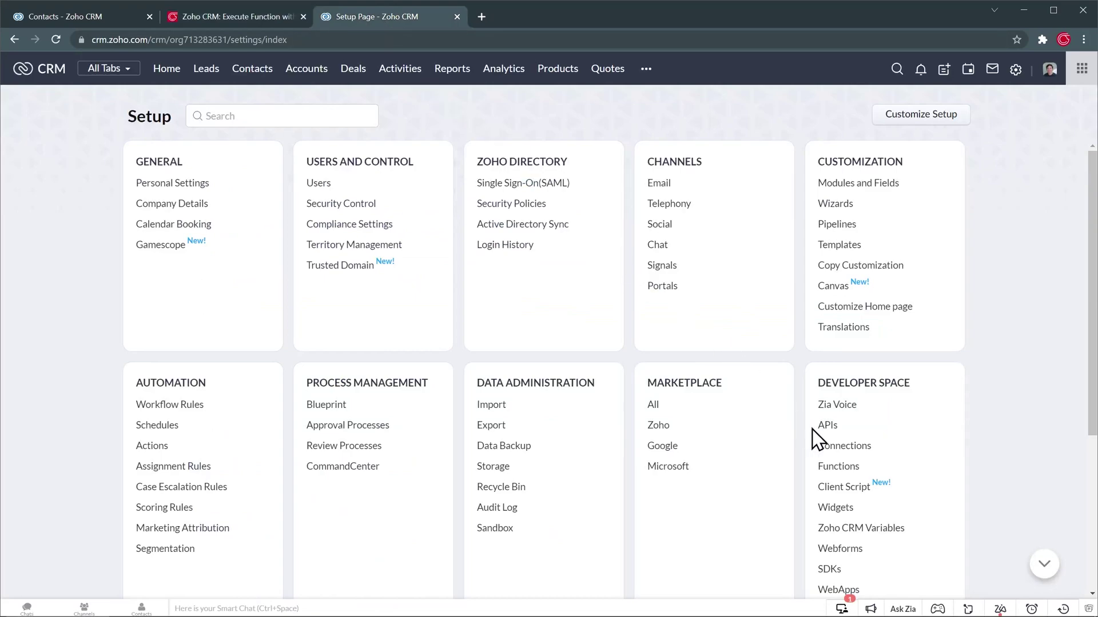
click(833, 464)
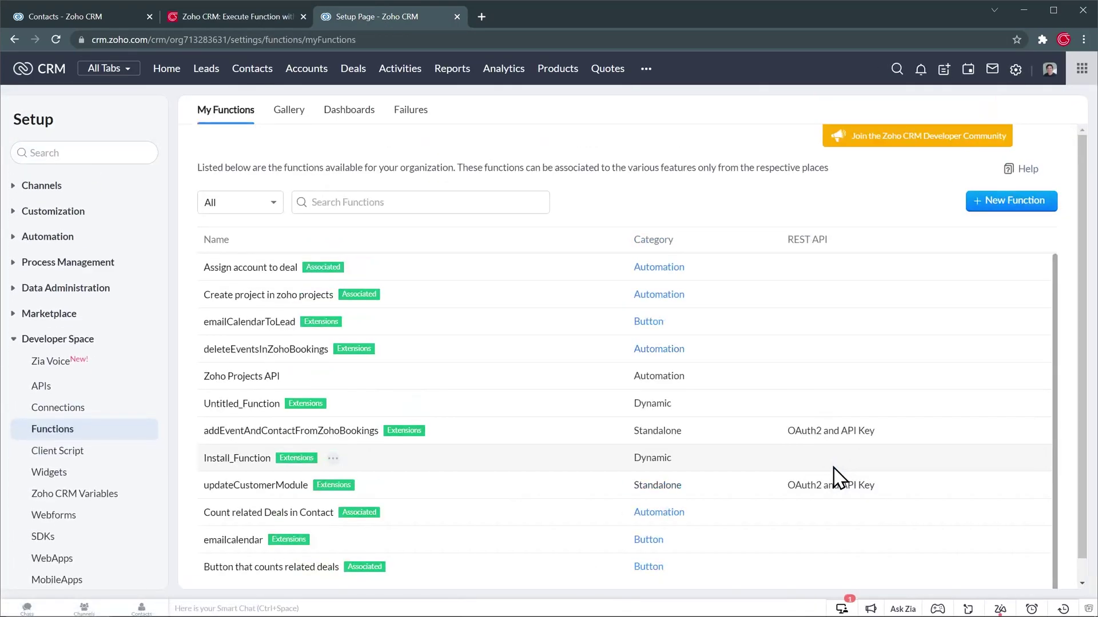
click(995, 203)
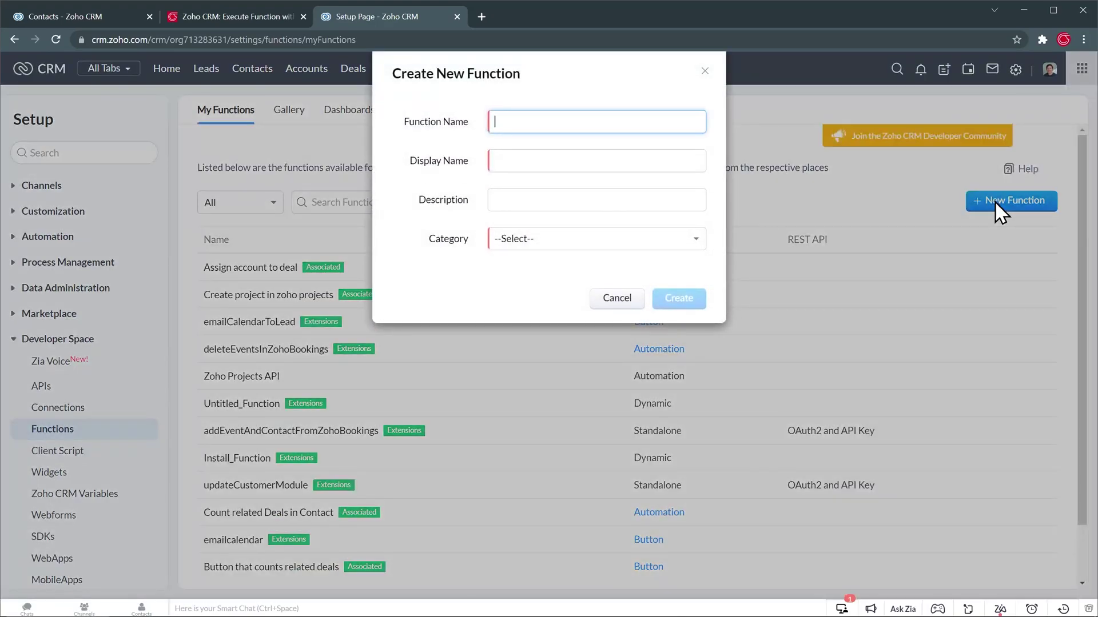
text(contract_signed_date)
key(Tab)
text(Contract signed date)
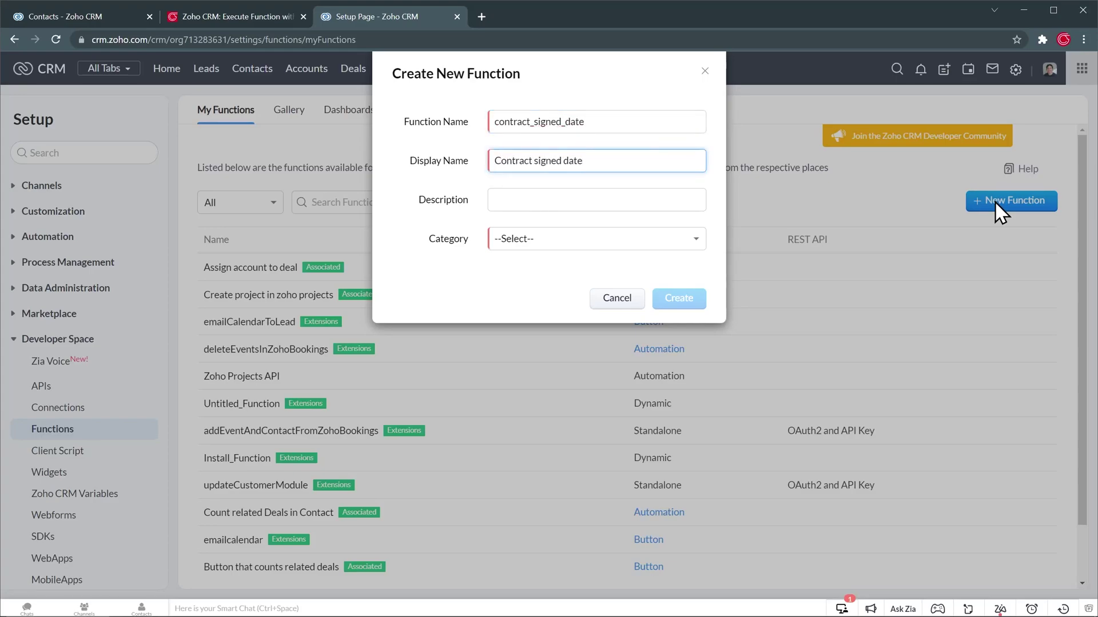
click(639, 247)
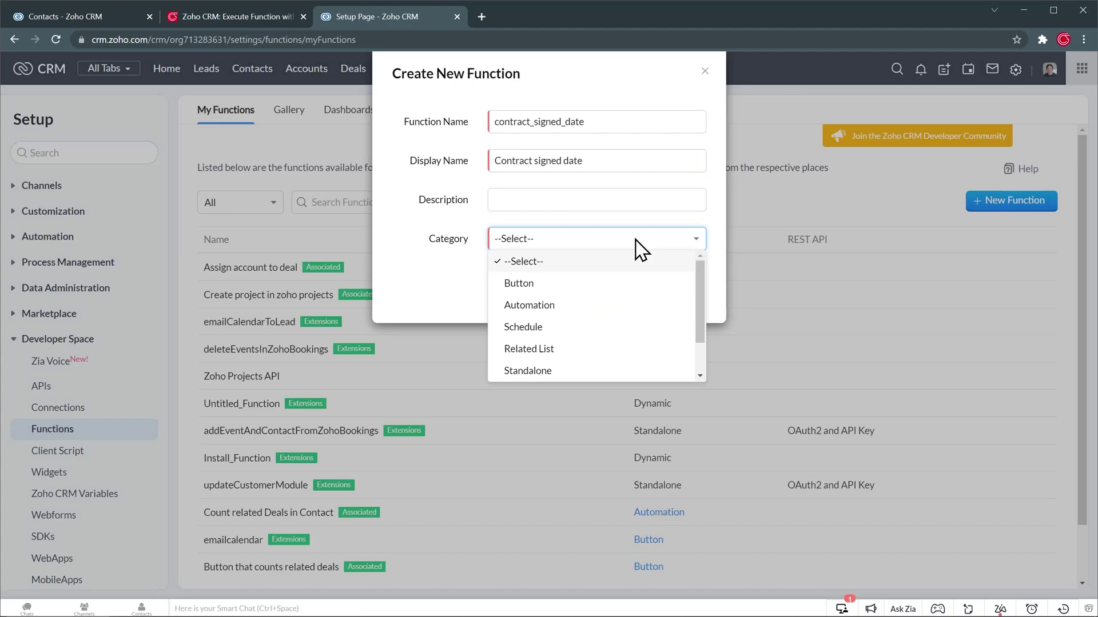
click(560, 284)
Create the function and copy the blog's seven-line Deluge code sample.
click(679, 301)
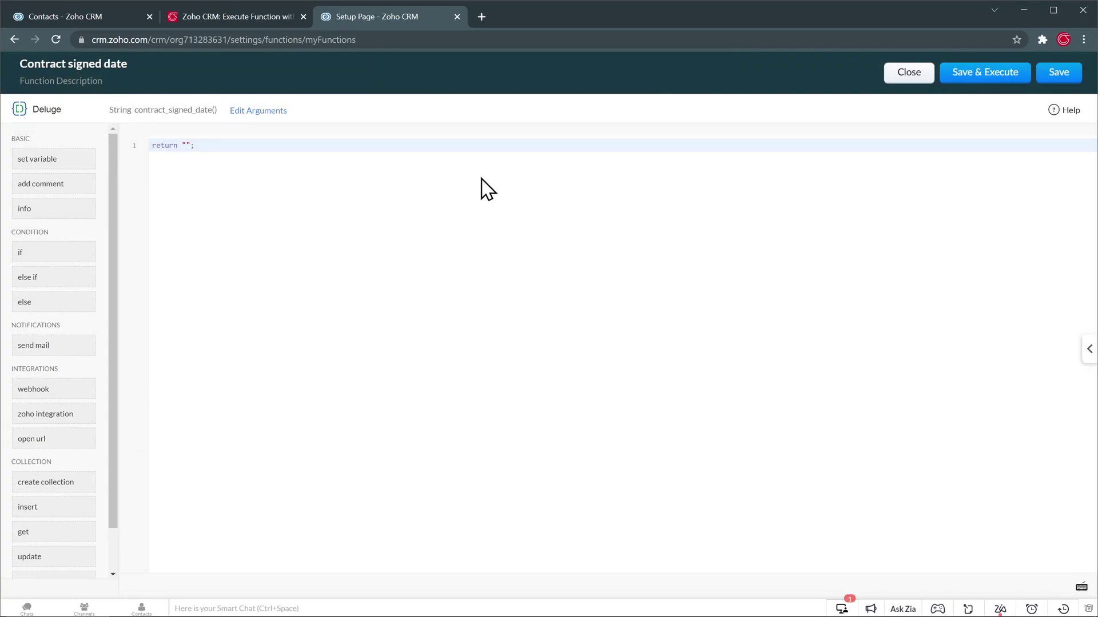
click(256, 18)
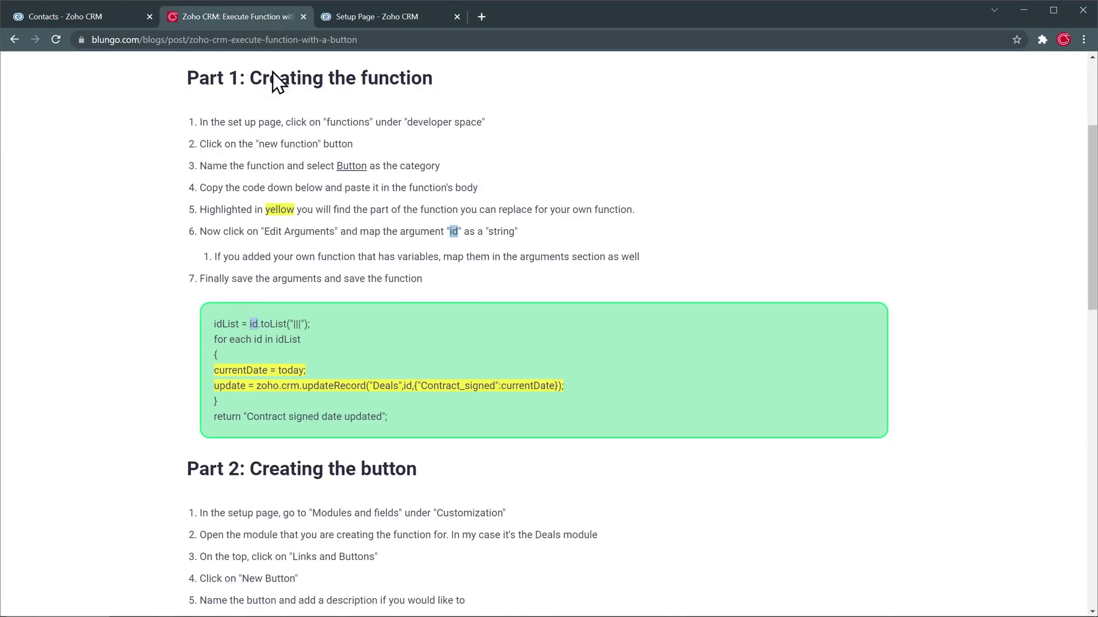
drag(391, 420, 214, 323)
key(ctrl+c)
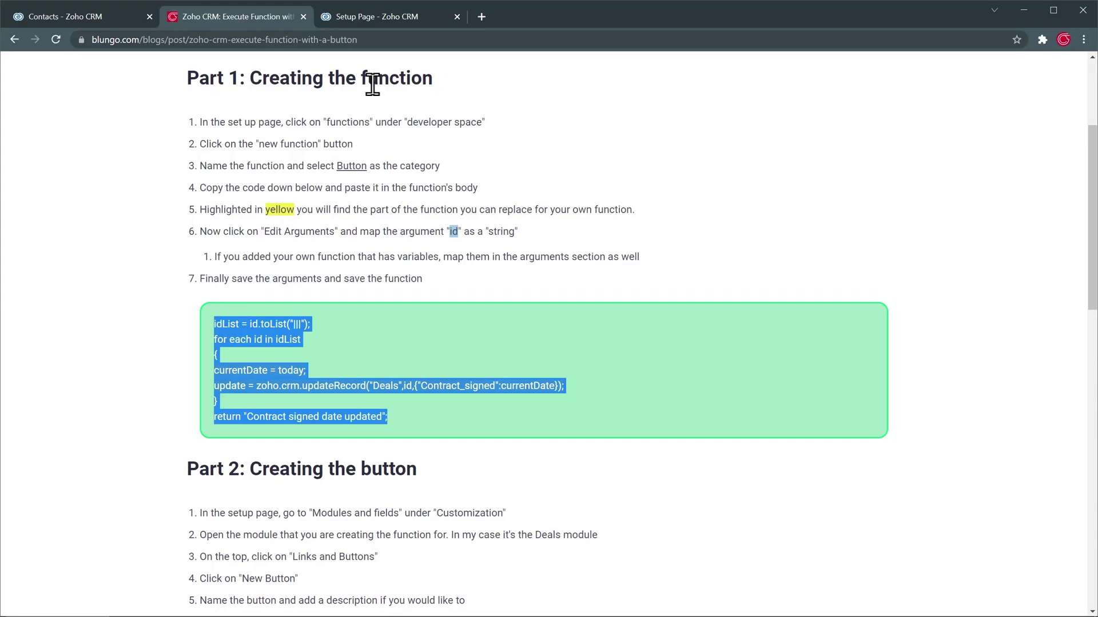
Replace the editor's placeholder code with the copied Contract_signed script.
click(404, 19)
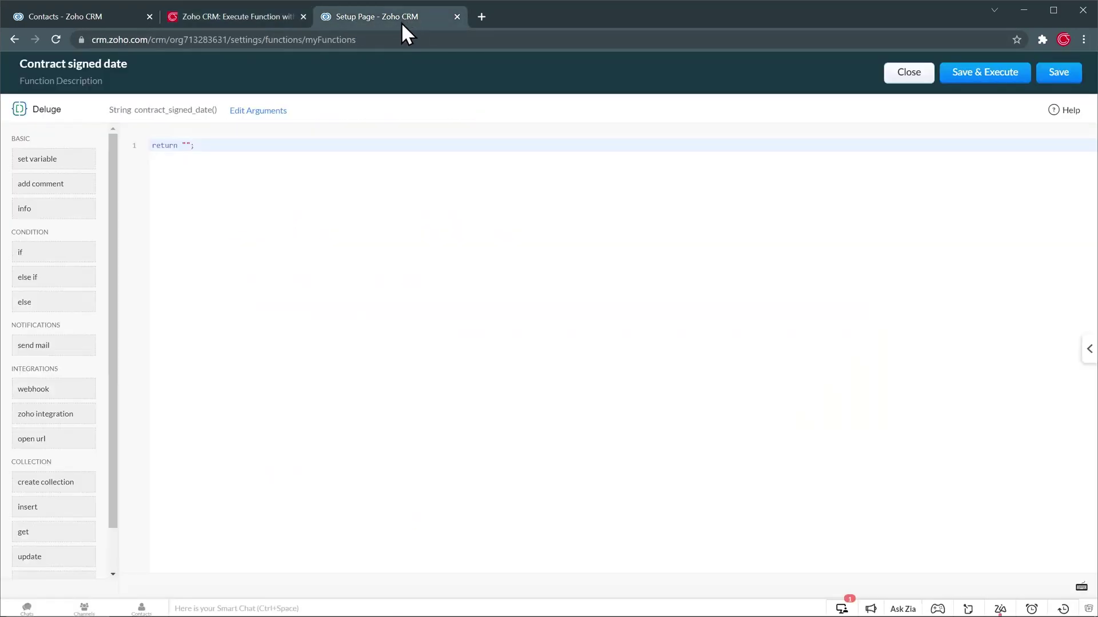
click(272, 144)
key(ctrl+a)
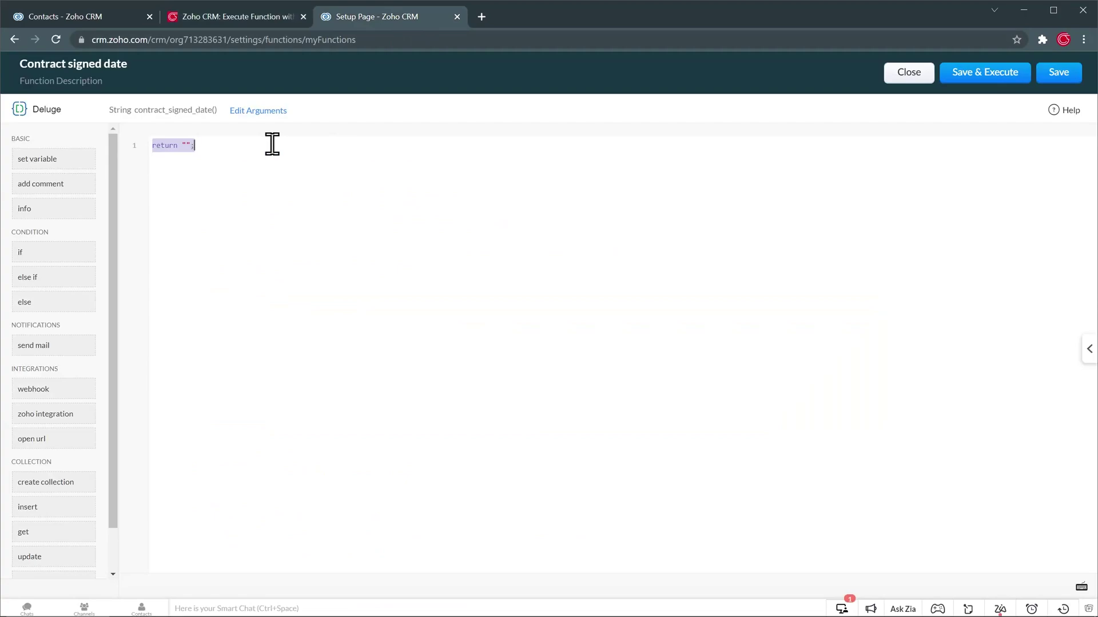
key(ctrl+v)
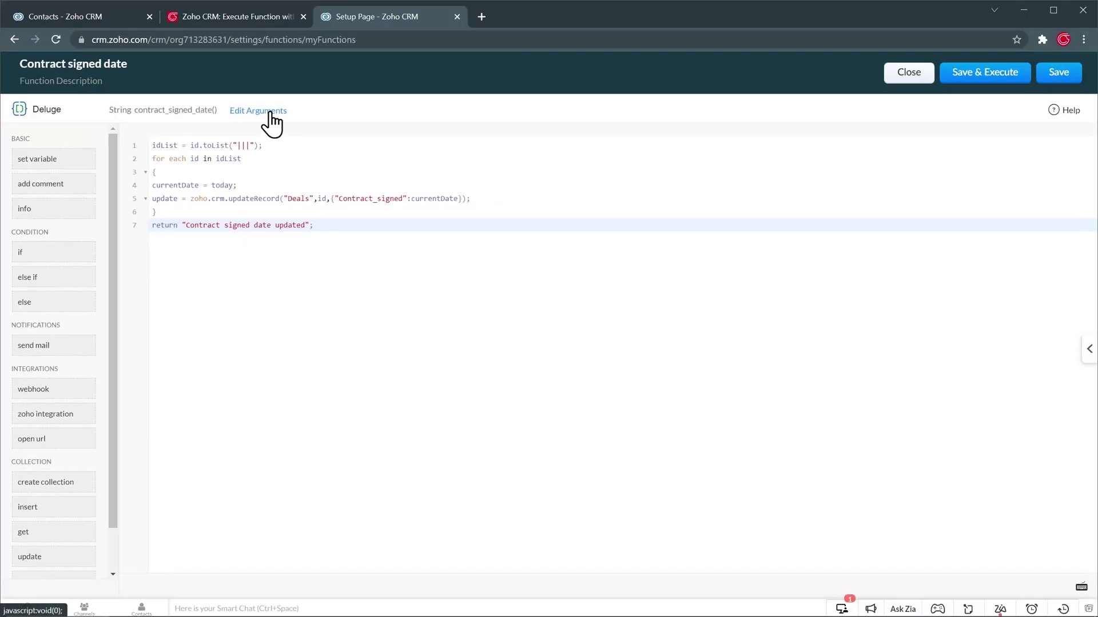
Add a string argument named id and save the Contract signed date function.
click(270, 112)
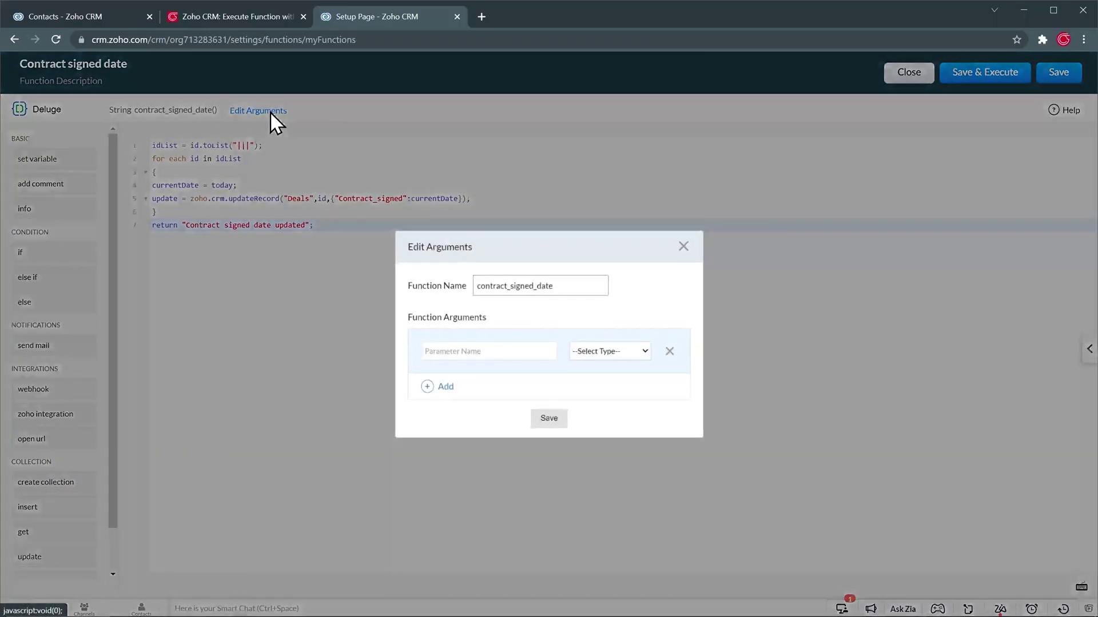
click(456, 349)
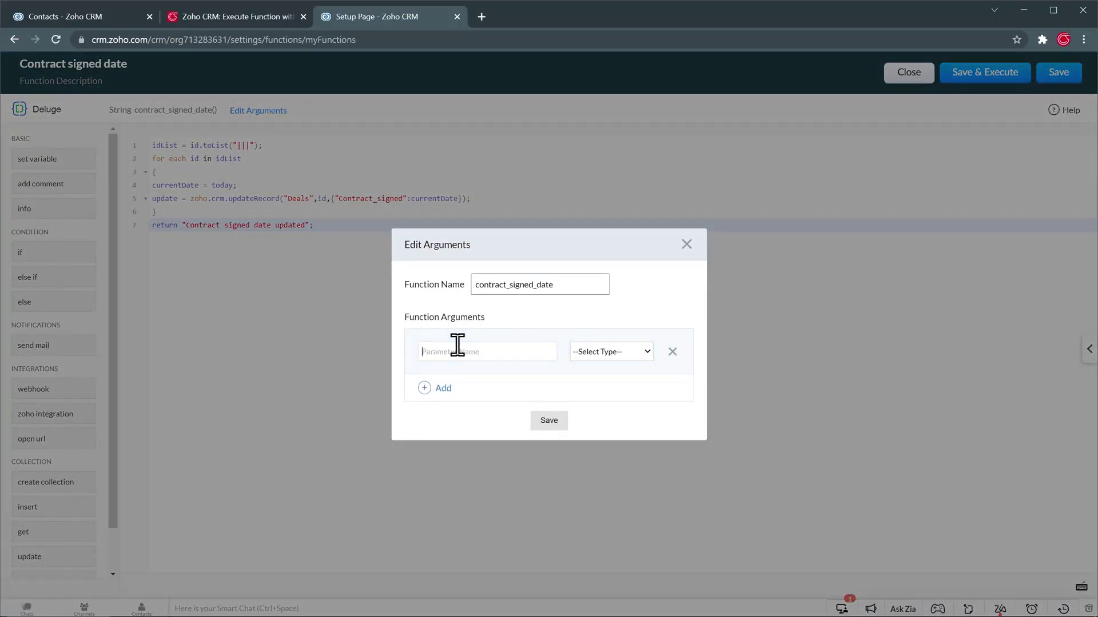
text(id)
click(599, 362)
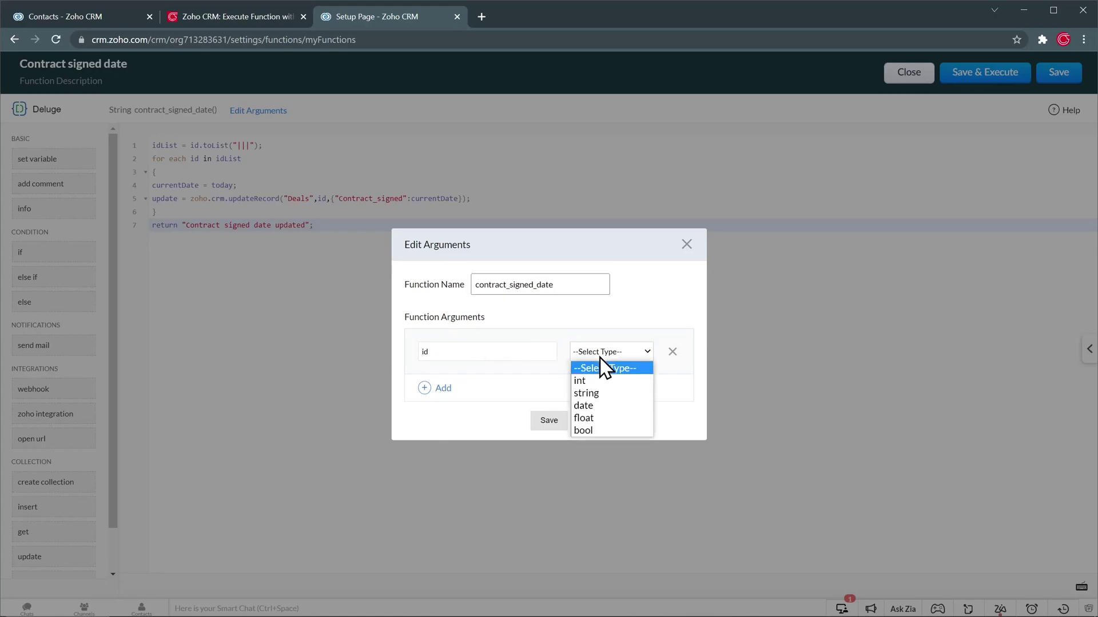
click(594, 393)
click(549, 421)
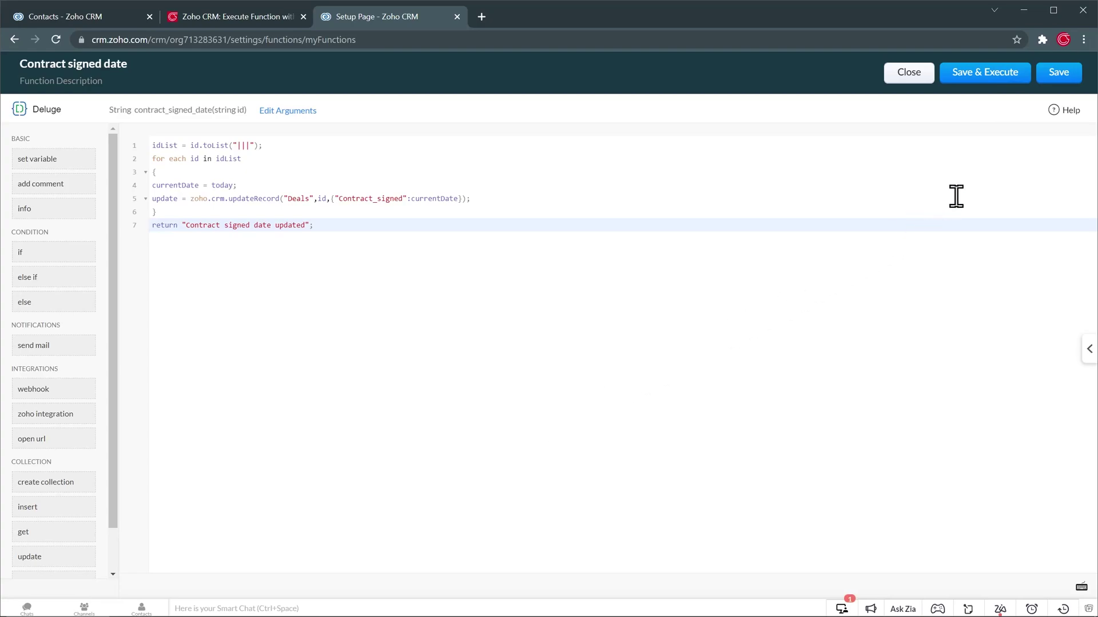
click(1077, 78)
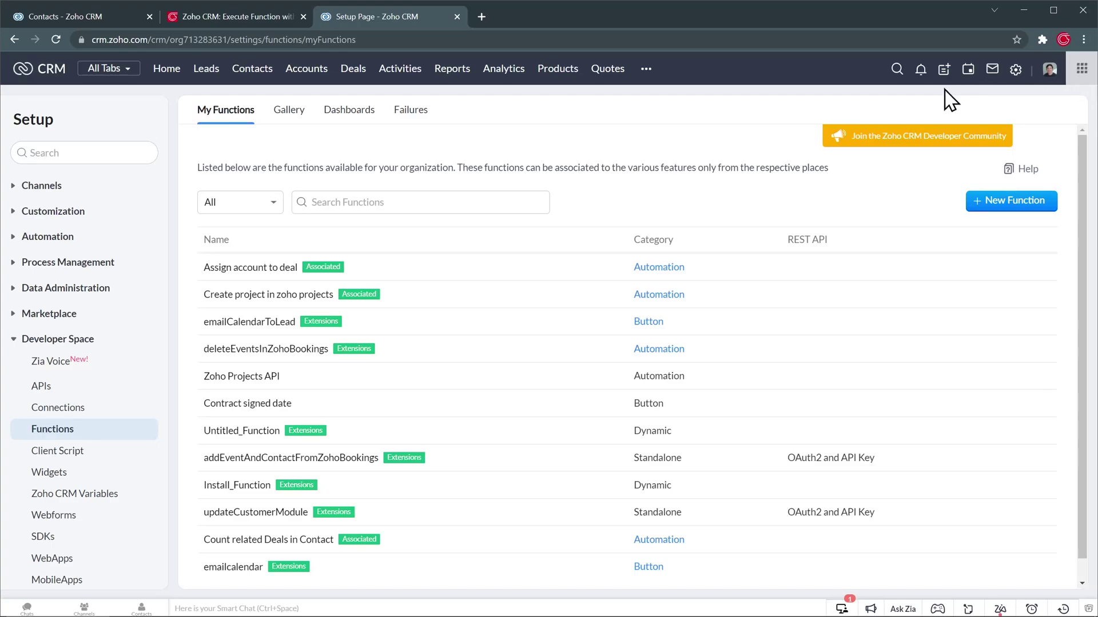
Open Links and Buttons settings for the Deals module.
click(80, 216)
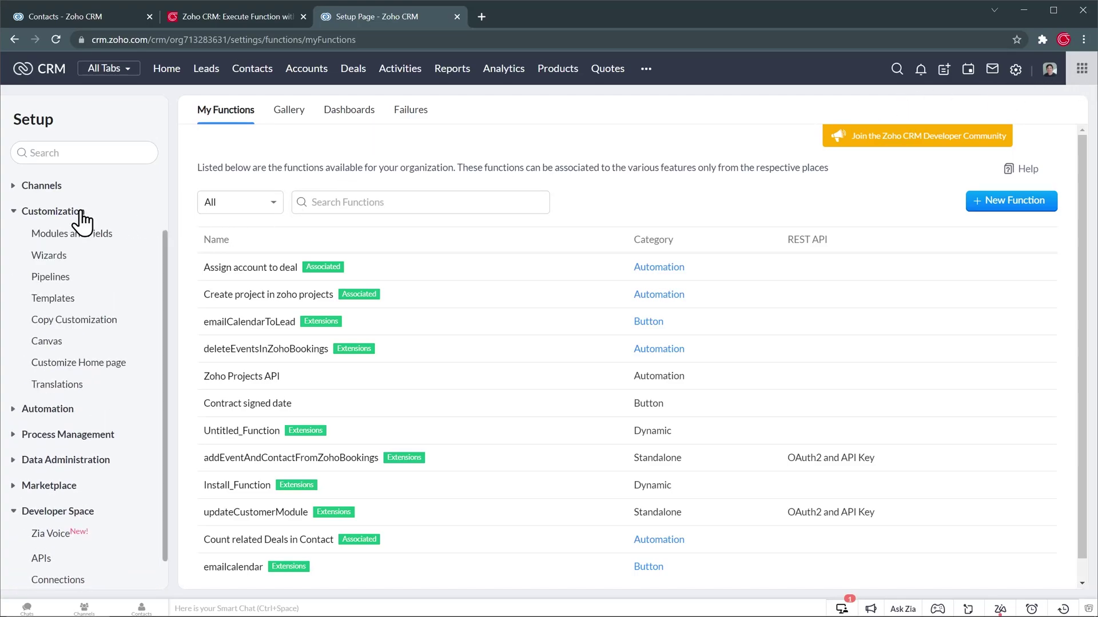
click(84, 235)
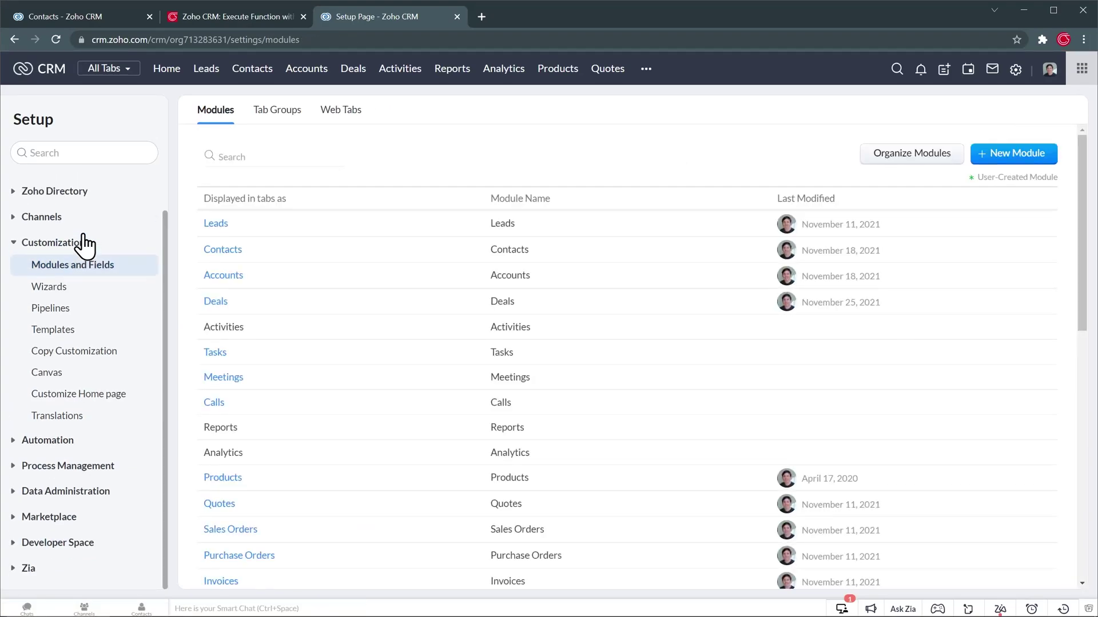
click(213, 302)
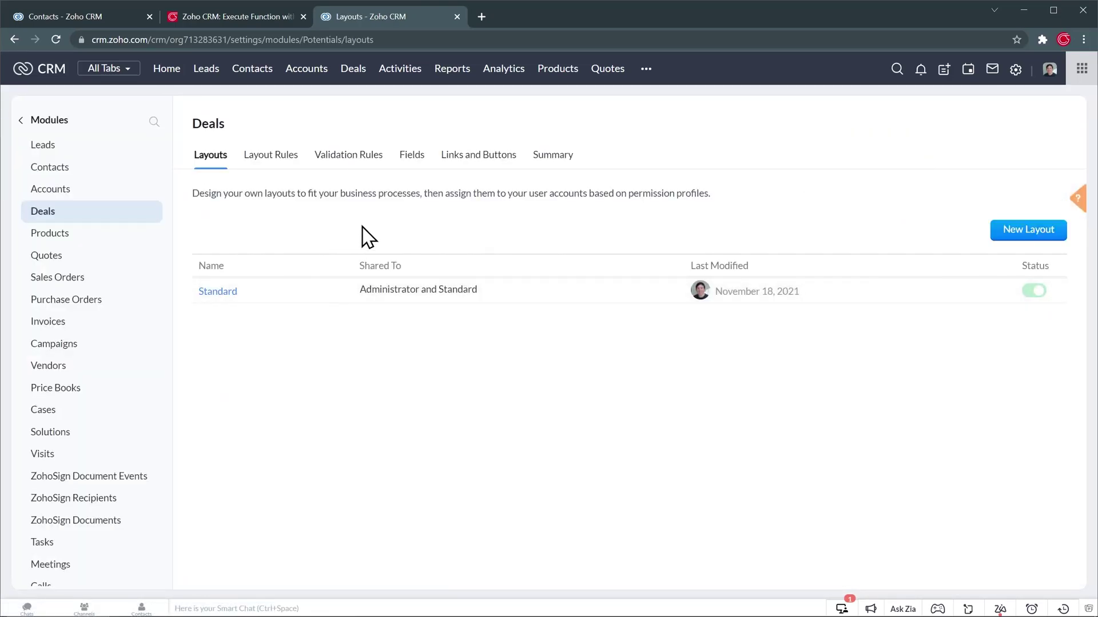
click(484, 165)
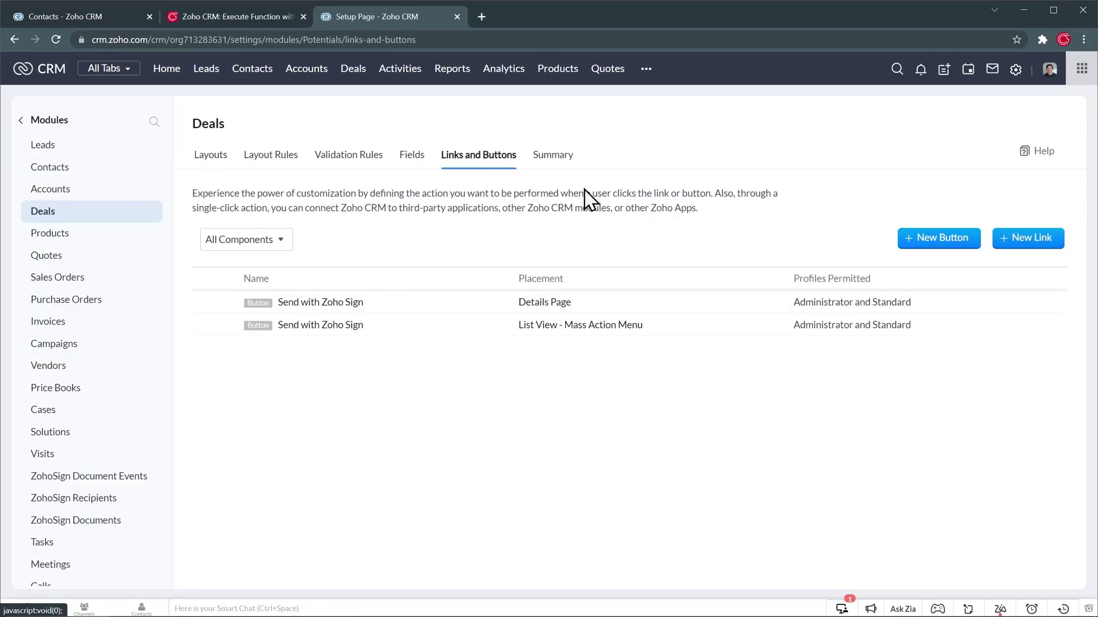
Start a new 'Contract signed' button placed in the List View - Mass Action Menu.
click(924, 245)
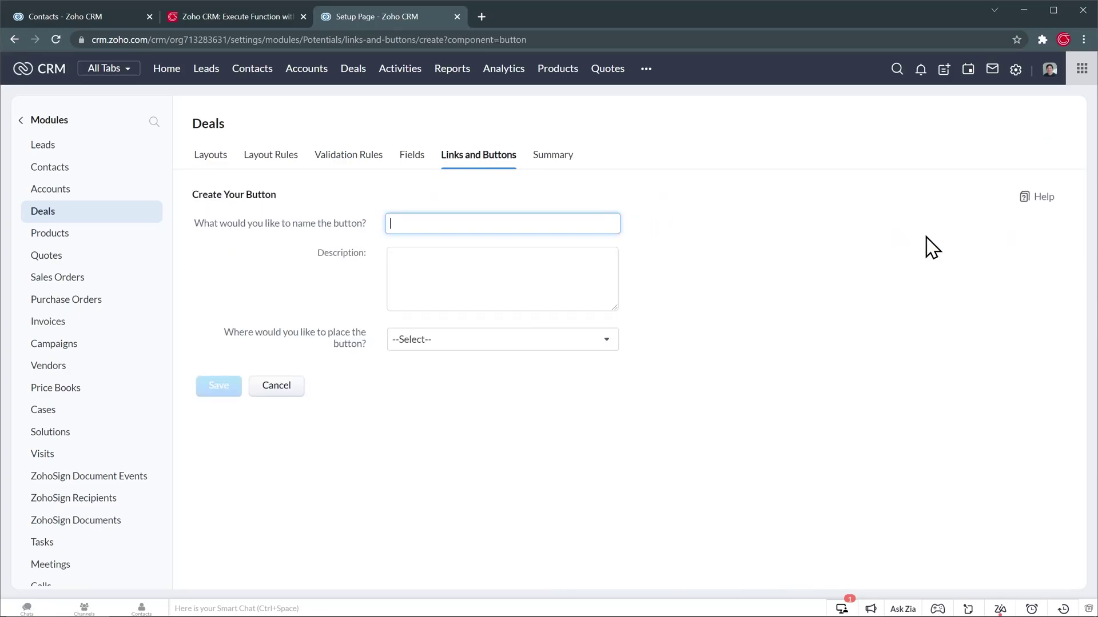
text(Contract signed)
click(599, 341)
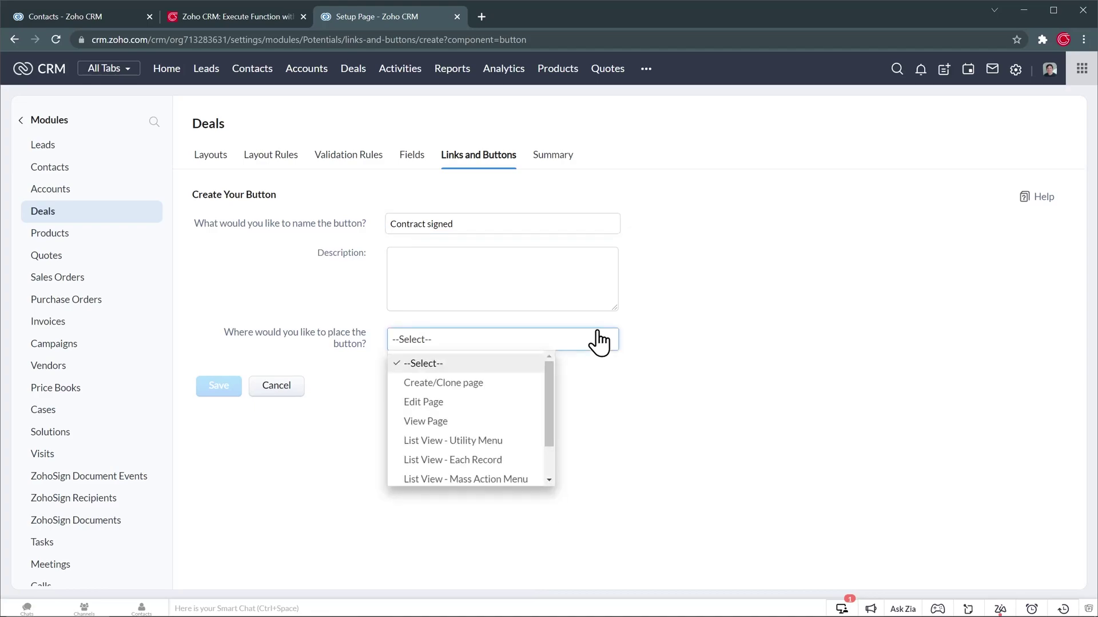
click(506, 479)
click(519, 387)
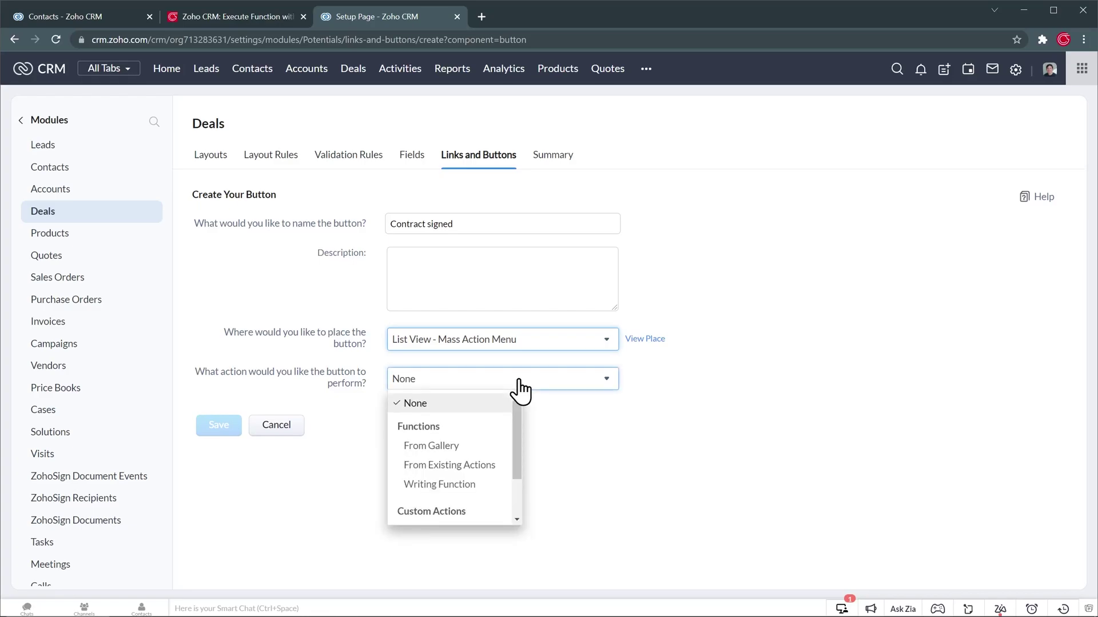
Attach Contract signed date with id mapped to Deals - Deal Id, and save the button.
click(464, 466)
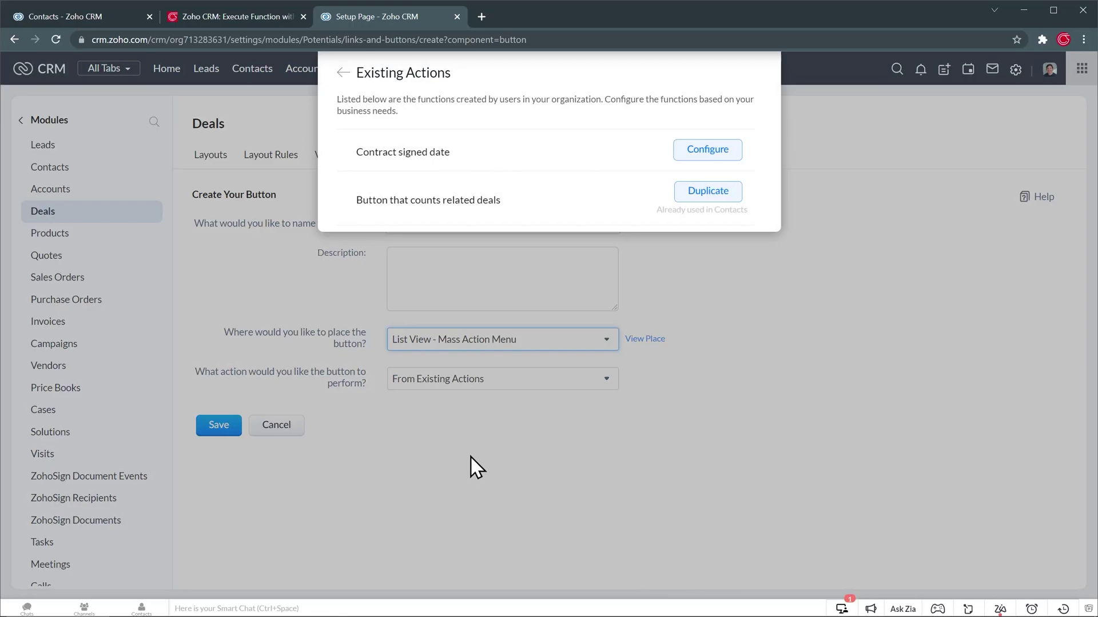
click(684, 152)
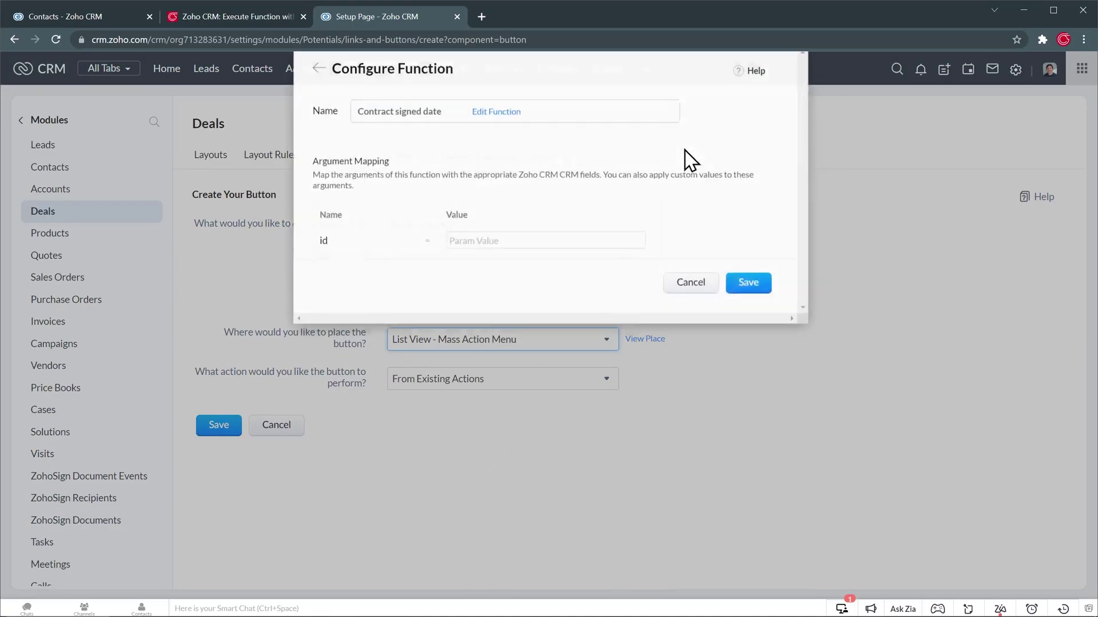
click(515, 242)
text(#)
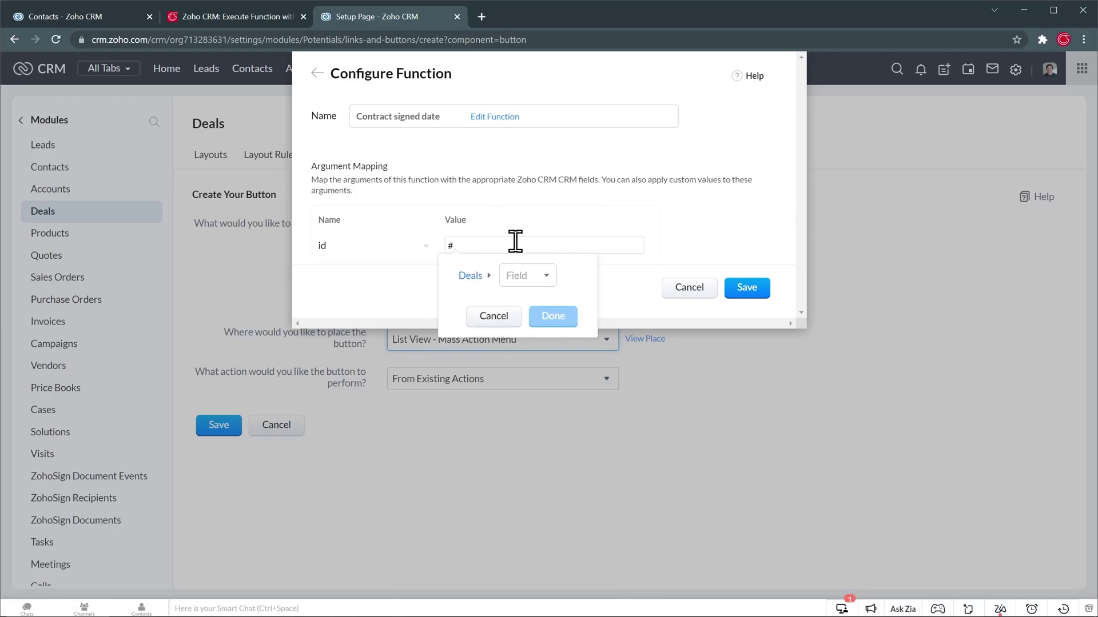
click(521, 276)
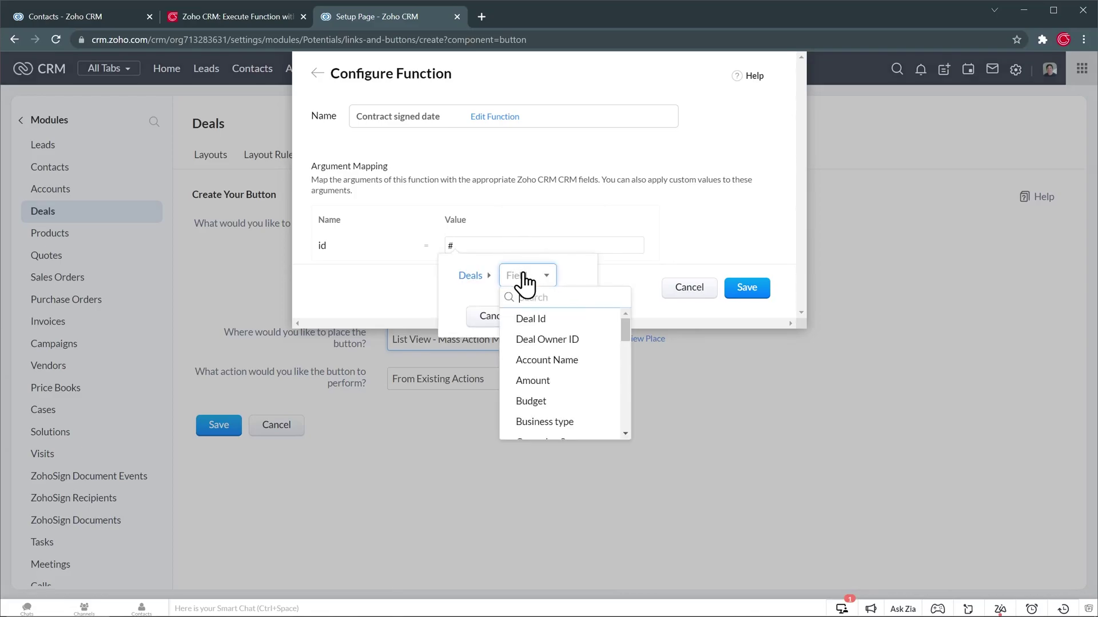
click(528, 319)
click(545, 315)
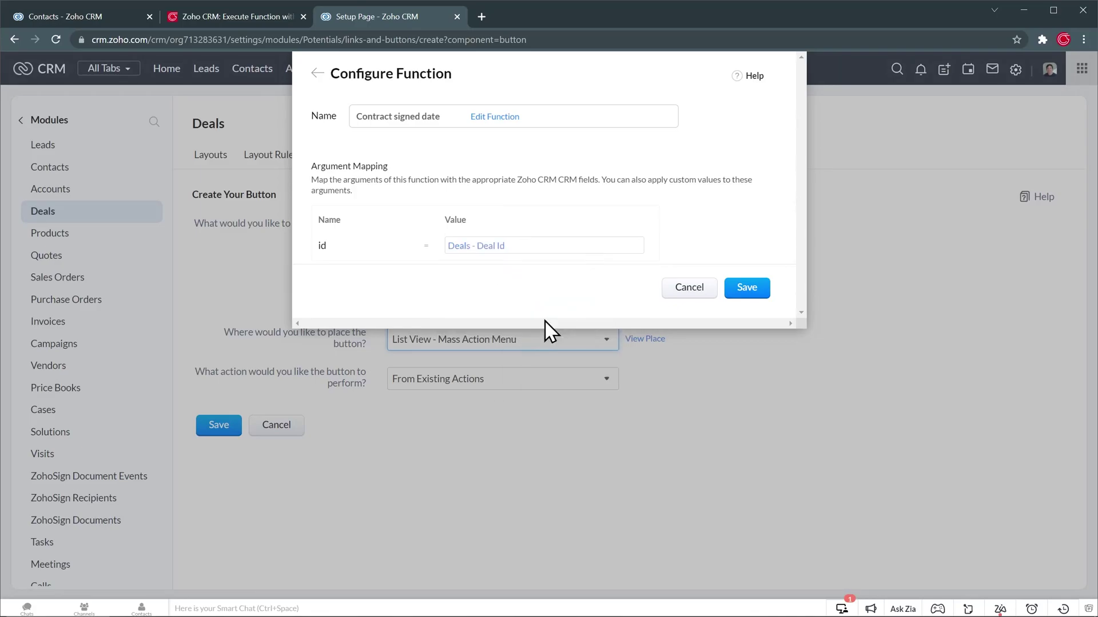
click(738, 292)
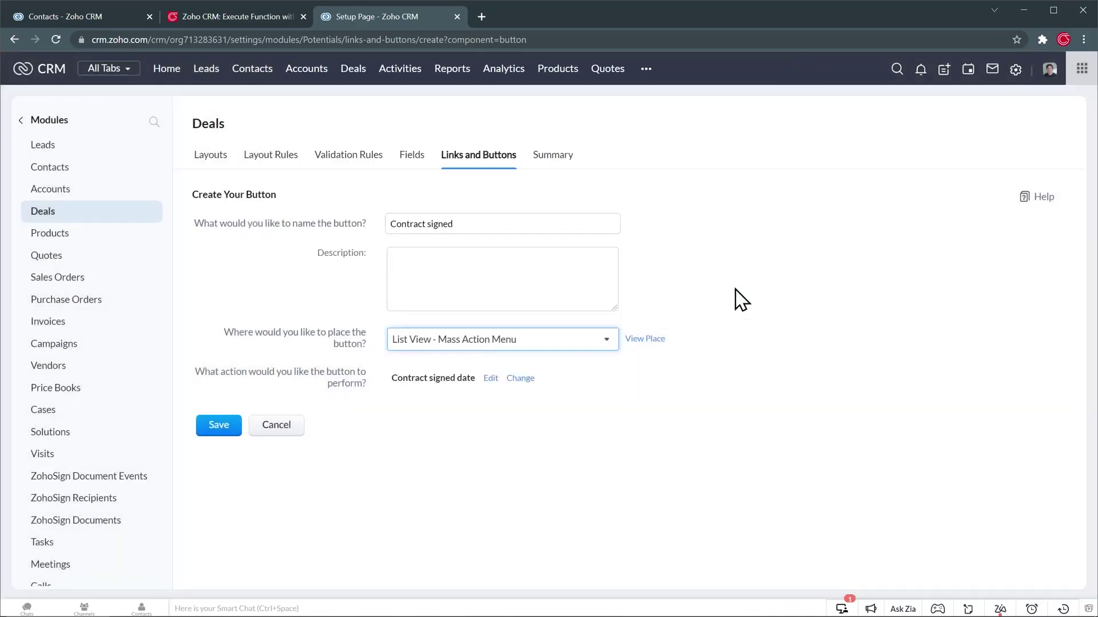
click(229, 431)
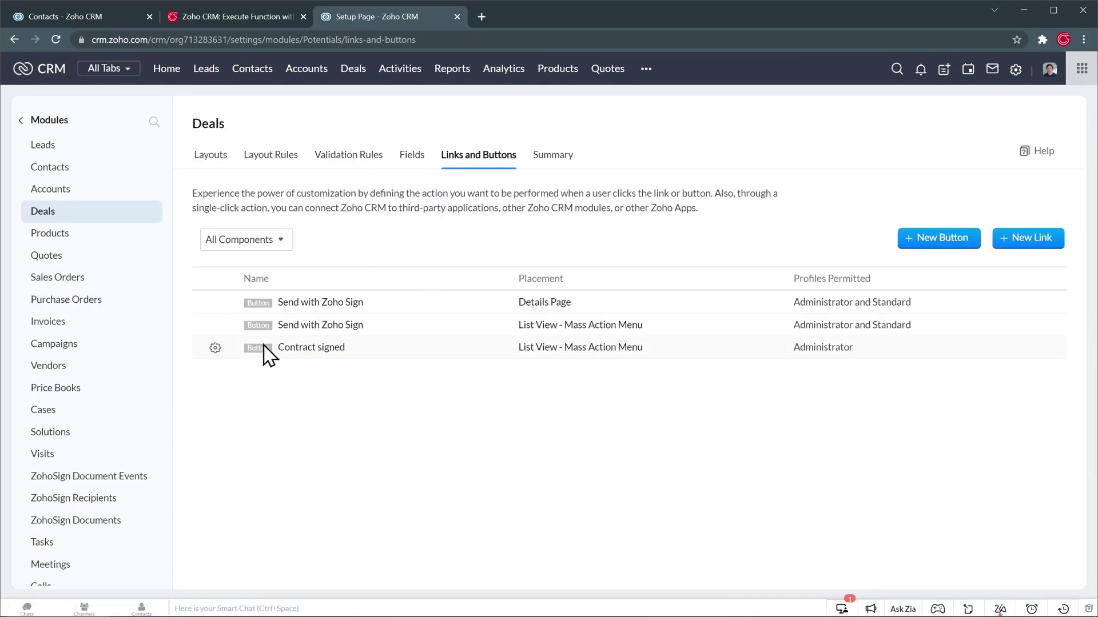
Open the Software consulting deal and confirm its Contract signed field is empty.
click(350, 73)
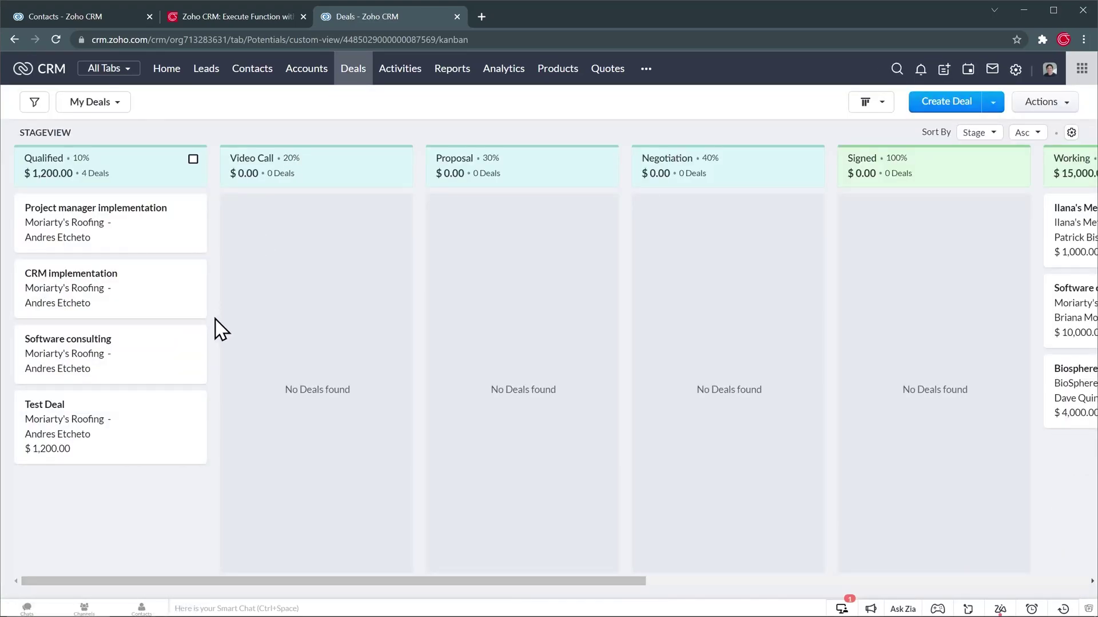
click(101, 345)
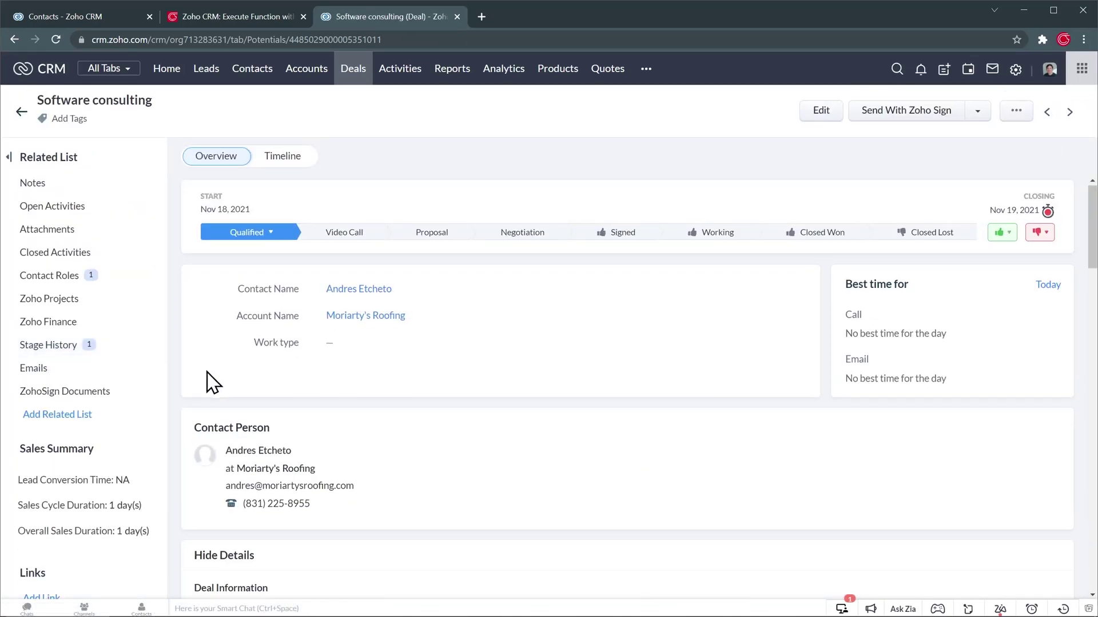
scroll(211, 380, down, 3)
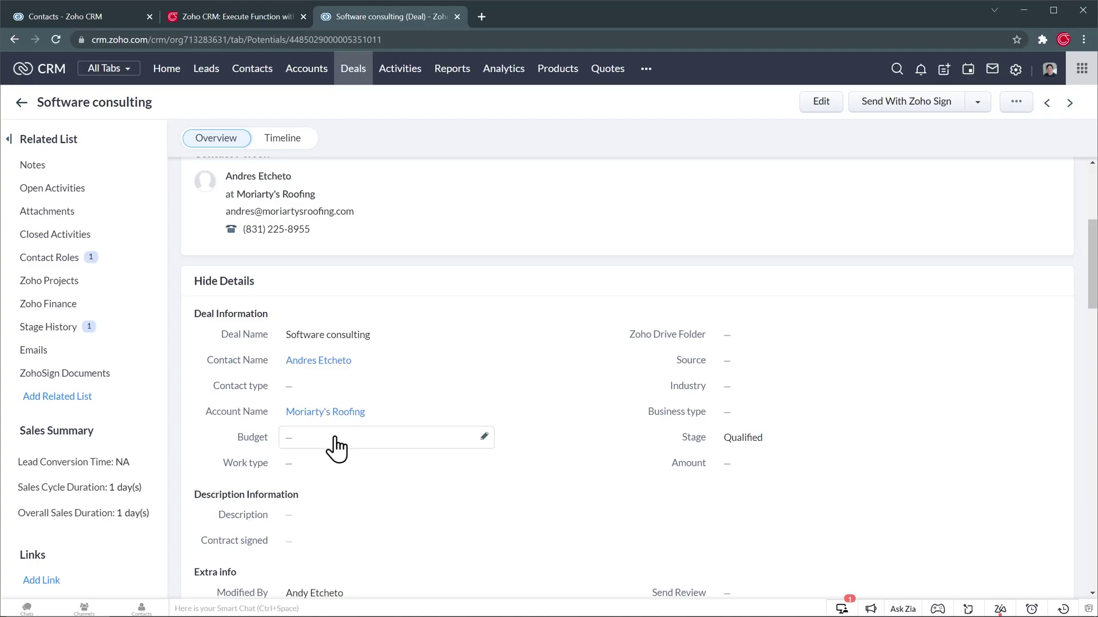
Select the Software consulting, Test Deal and CRM implementation deals on the Deals board.
click(351, 73)
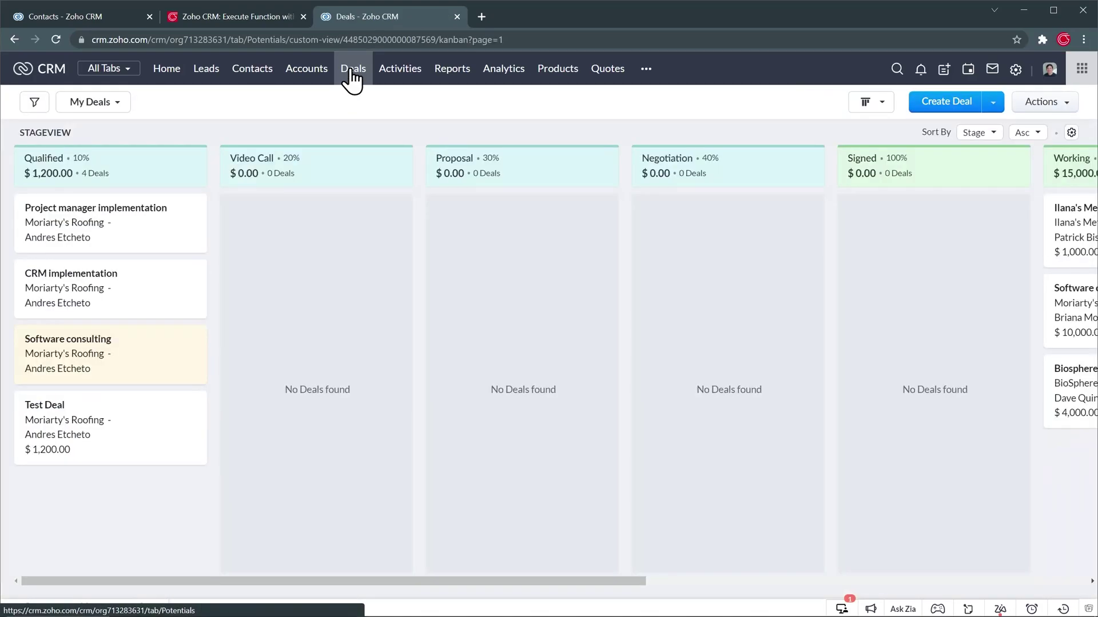
click(194, 341)
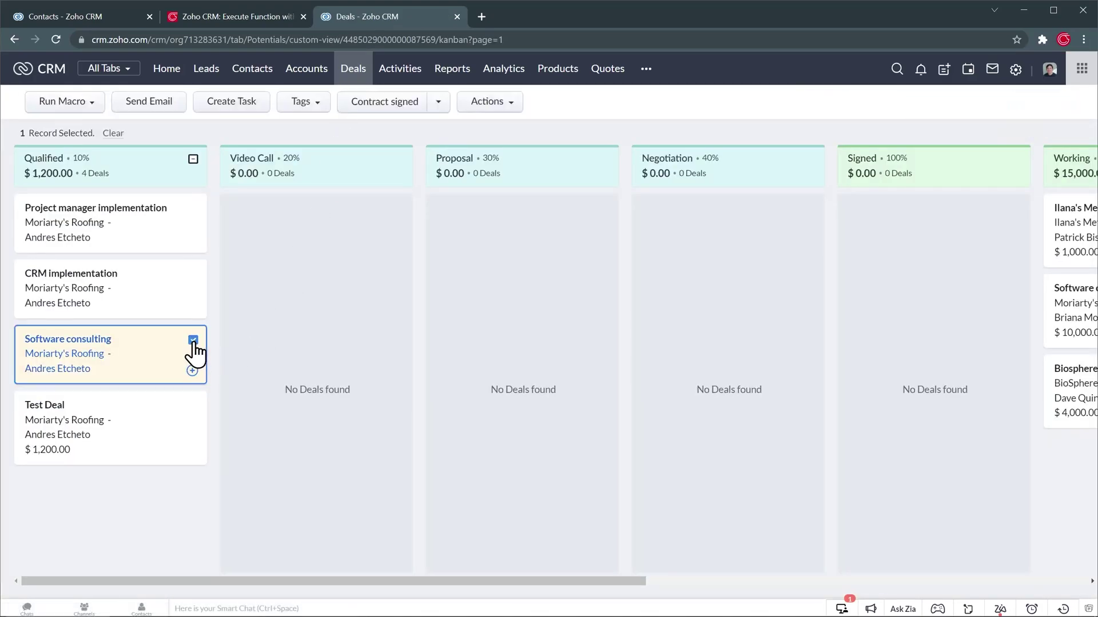
click(192, 406)
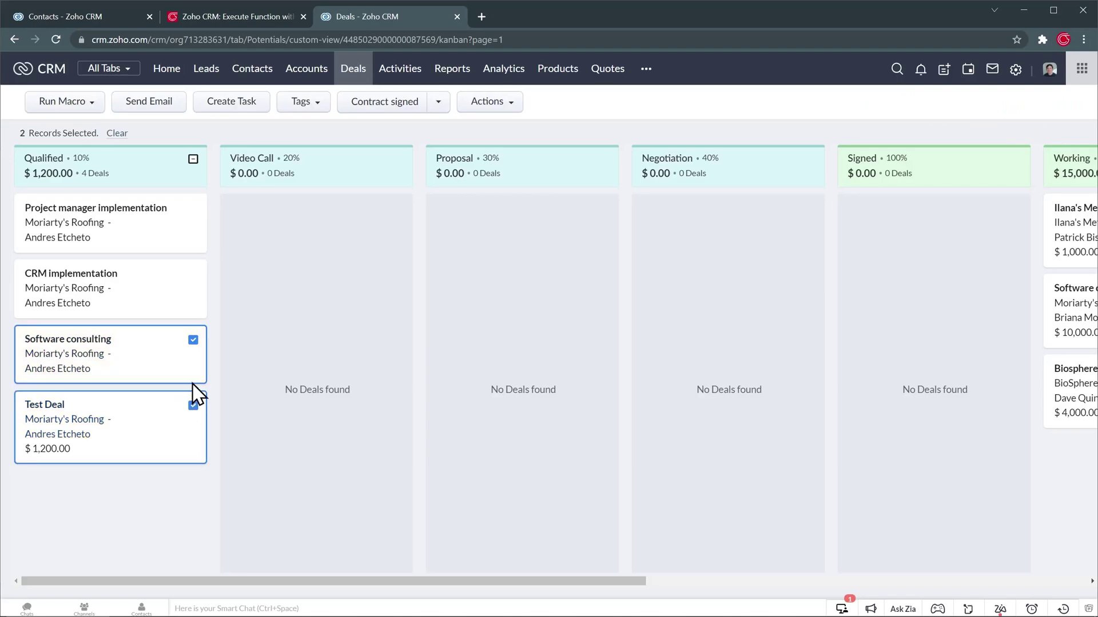
click(193, 275)
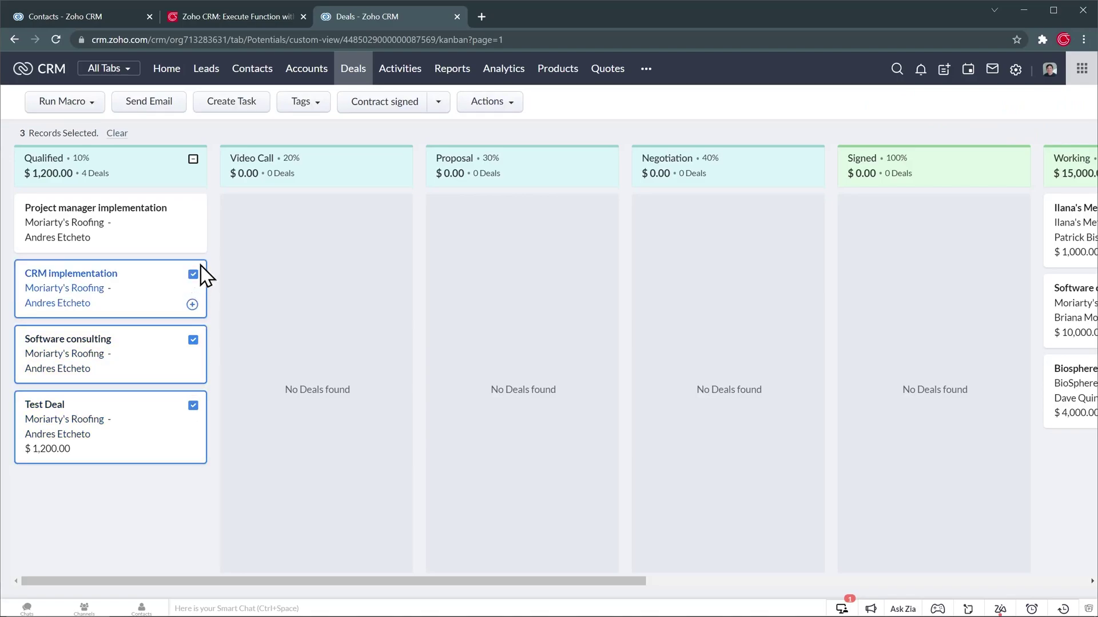
Run Contract signed on the selected deals and verify Software consulting shows Nov 25, 2021.
click(358, 109)
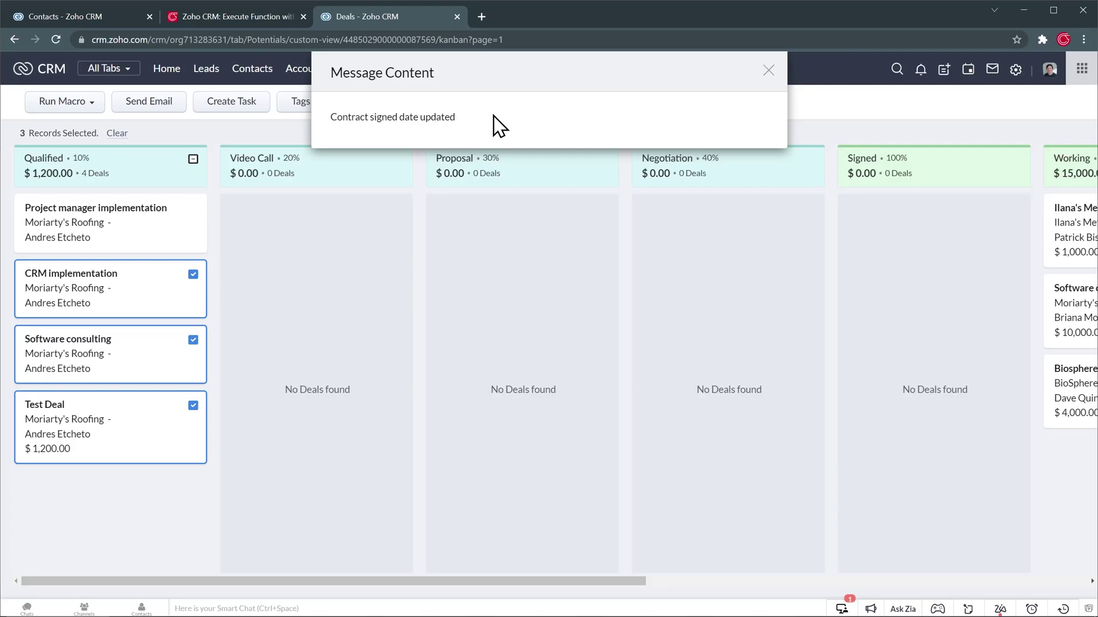
click(767, 71)
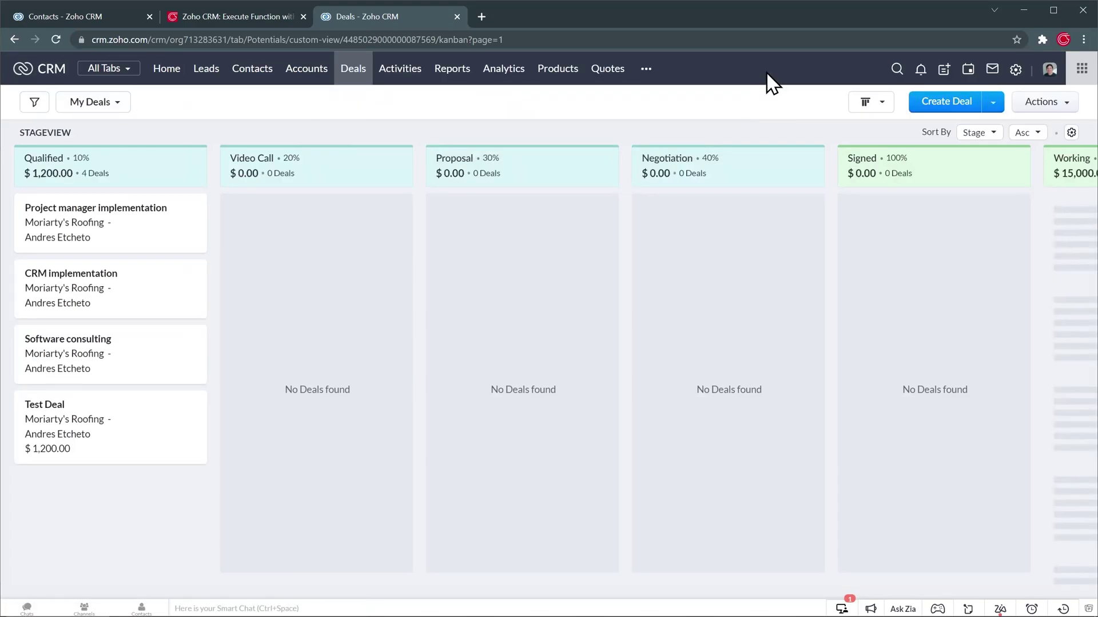
click(91, 342)
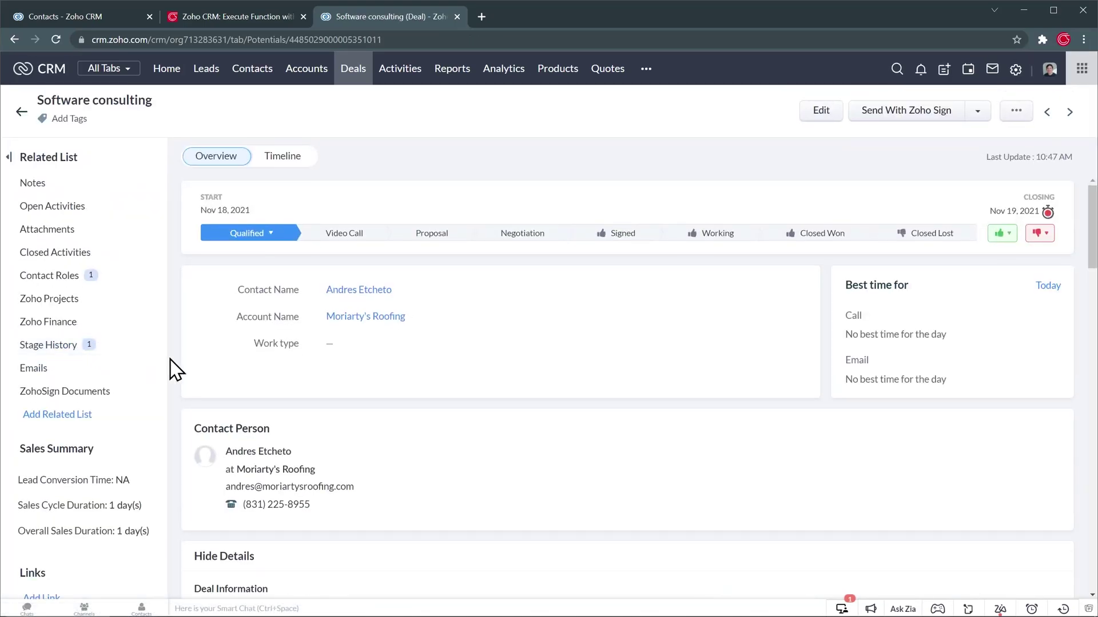
scroll(175, 370, down, 4)
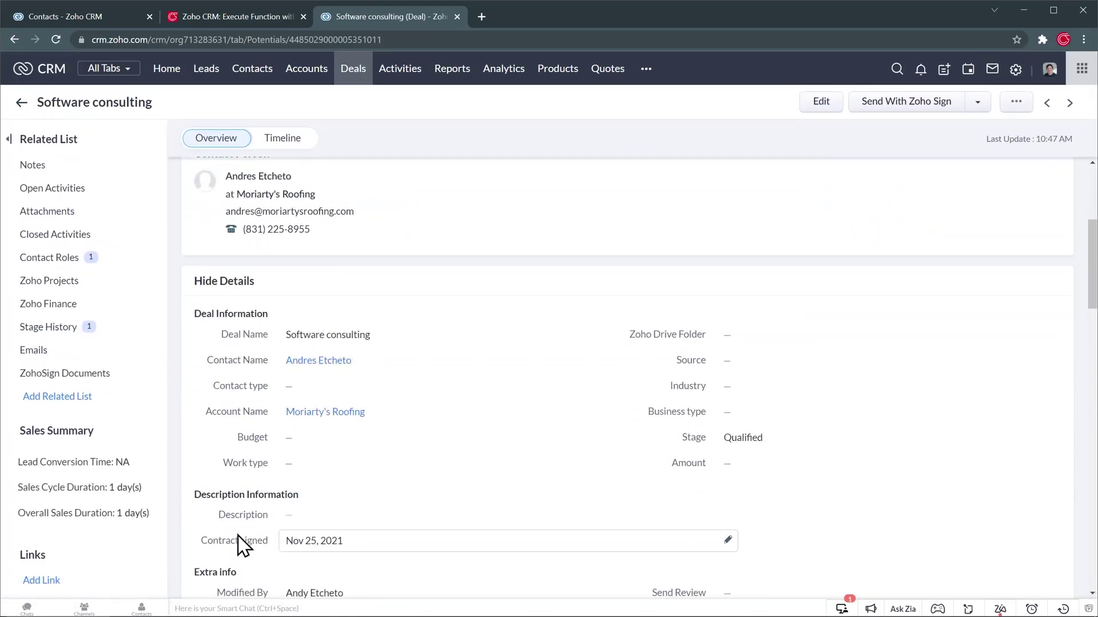